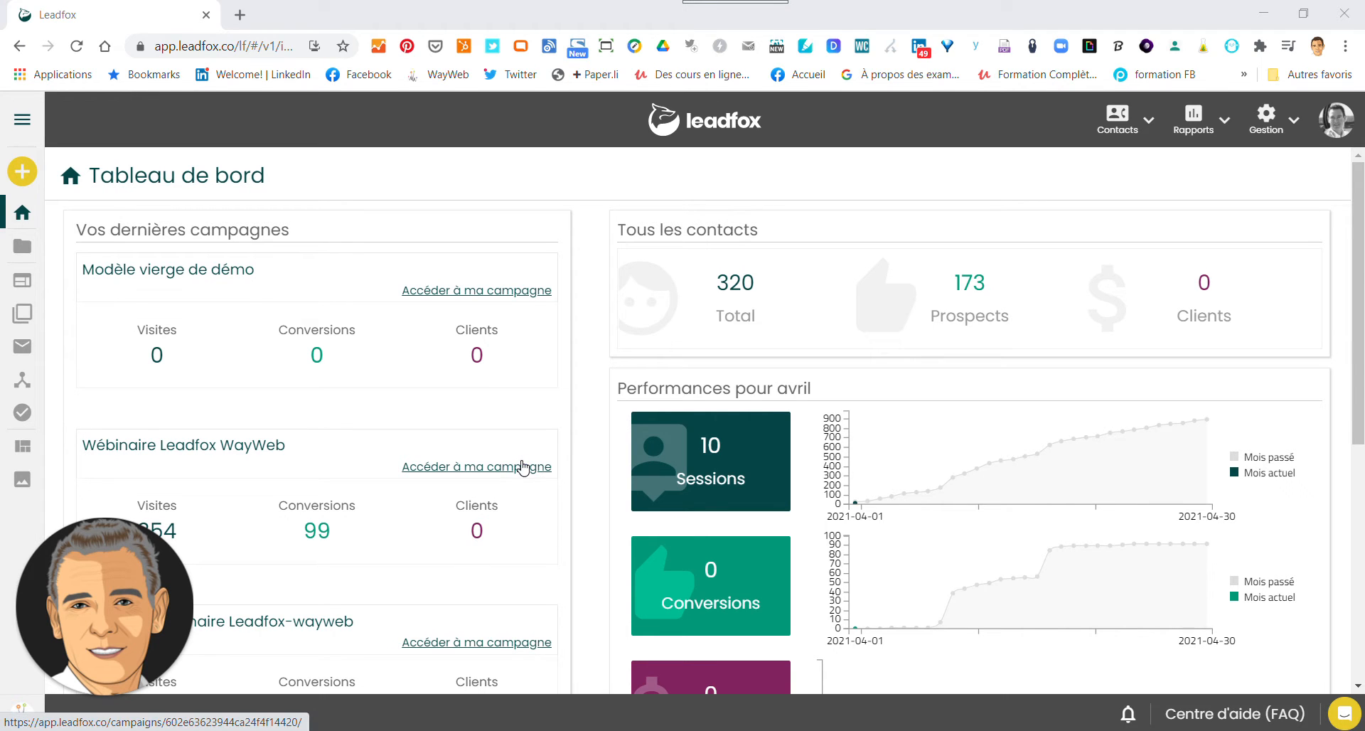
# Open the Modèle vierge de démo campaign and start creating a new landing page in it
pyautogui.click(529, 293)
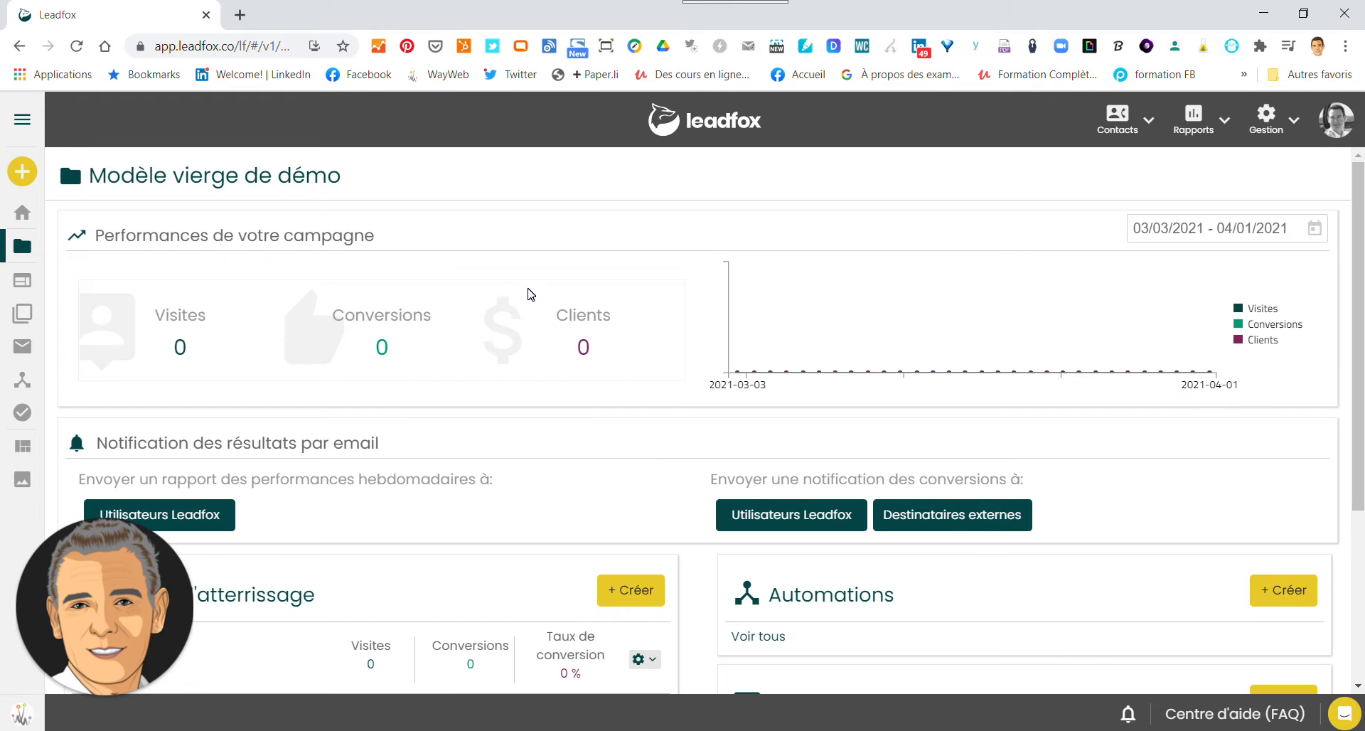
pyautogui.scroll(-2, 530, 295)
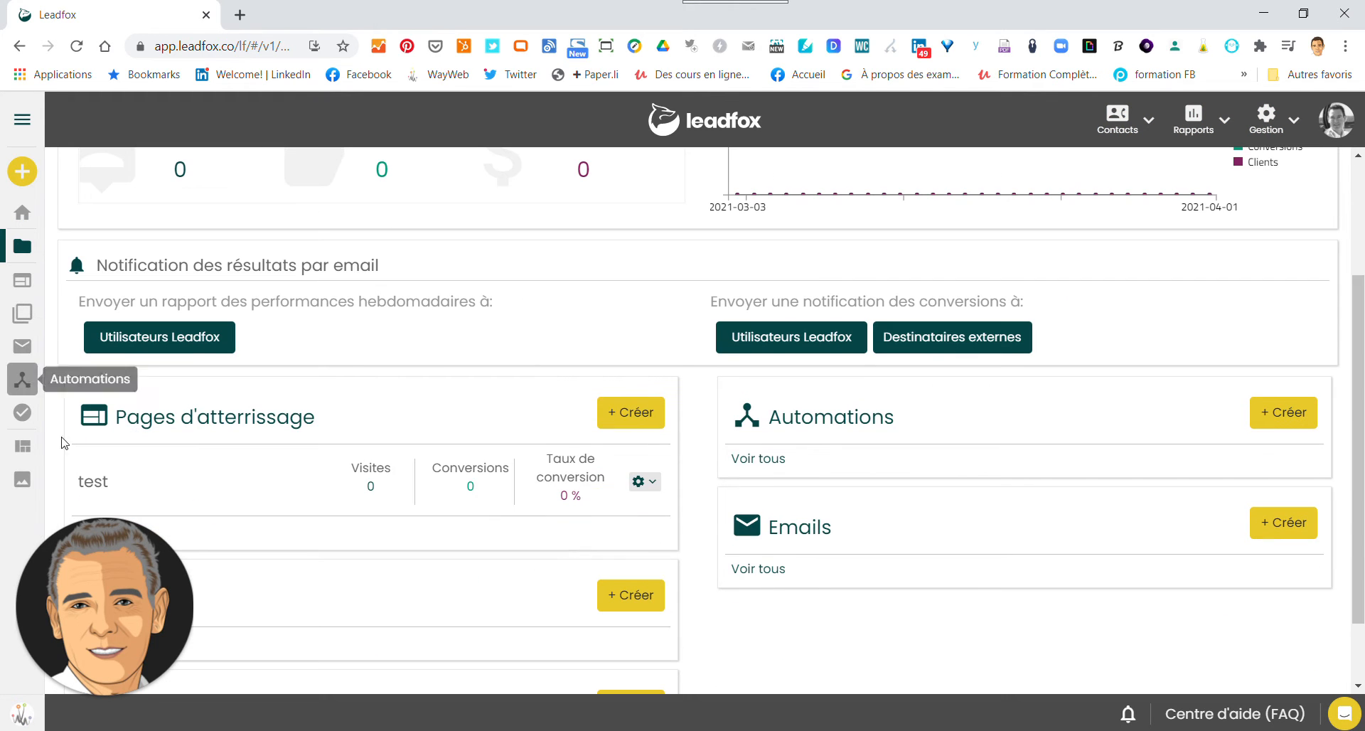
pyautogui.click(633, 414)
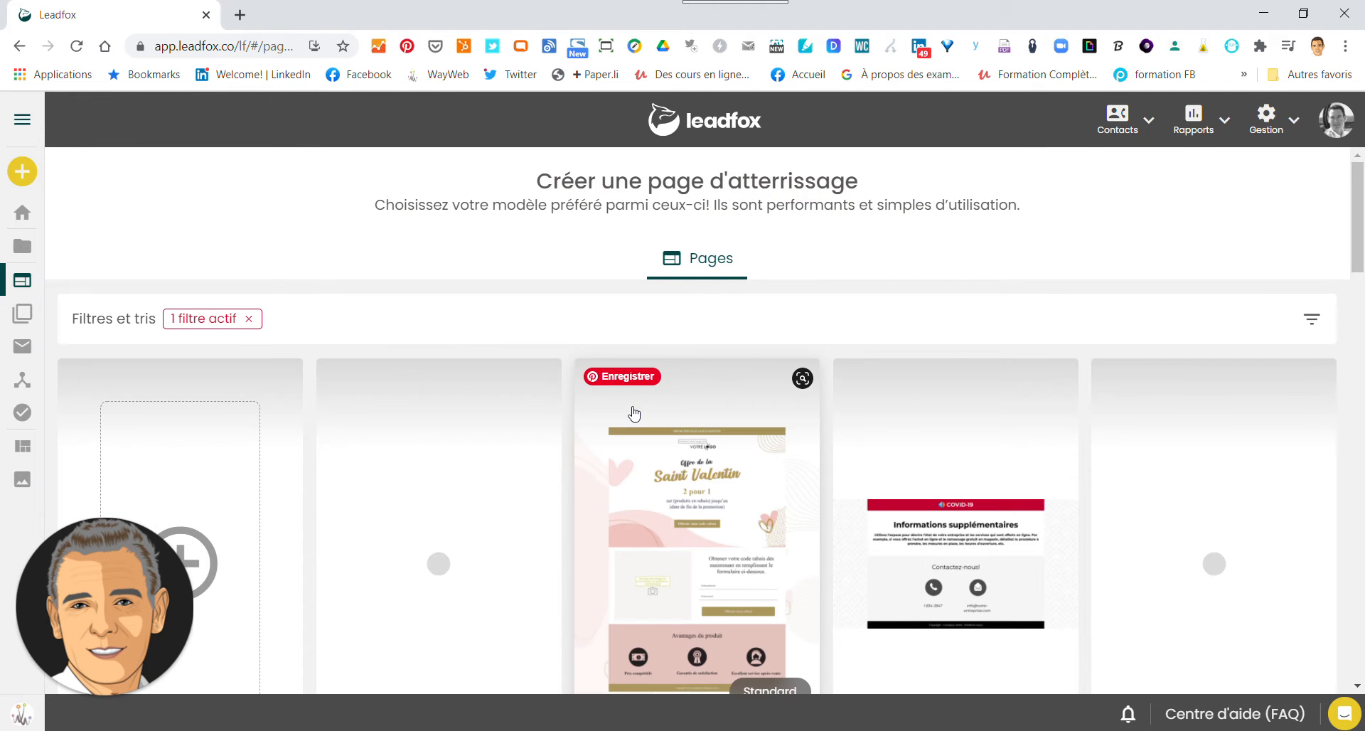
# Browse the landing page templates, preview the Fitness home-training template (Entraînement à la maison) and choose it
pyautogui.scroll(-5, 634, 414)
pyautogui.scroll(4, 634, 414)
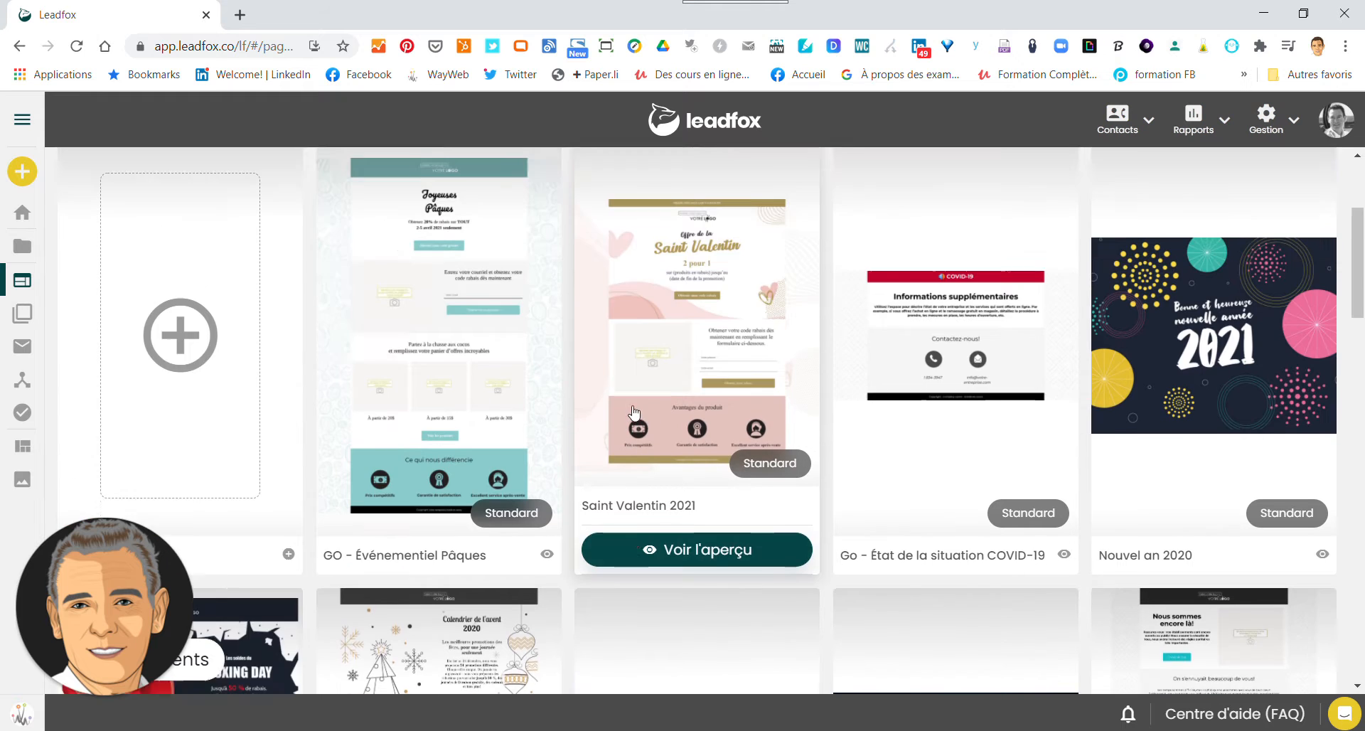
pyautogui.scroll(-2, 633, 413)
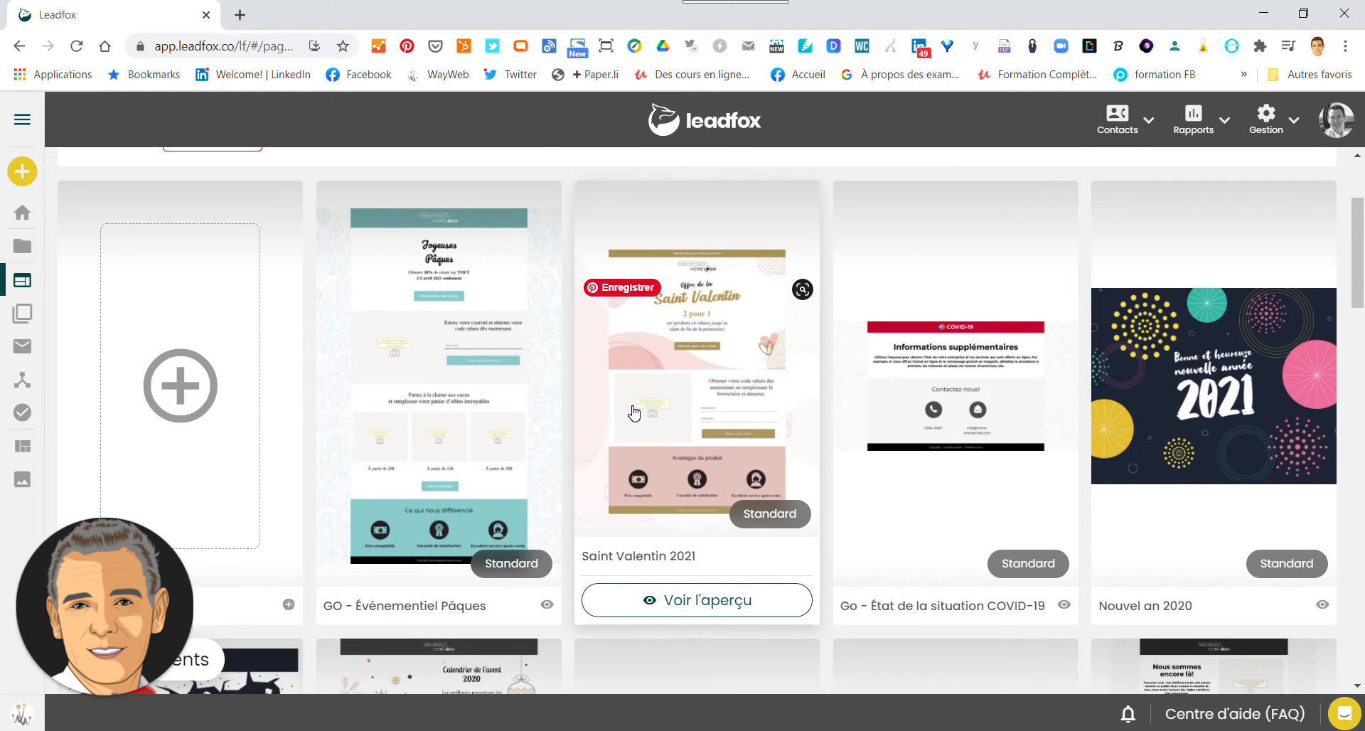
pyautogui.scroll(-4, 633, 412)
pyautogui.scroll(5, 634, 412)
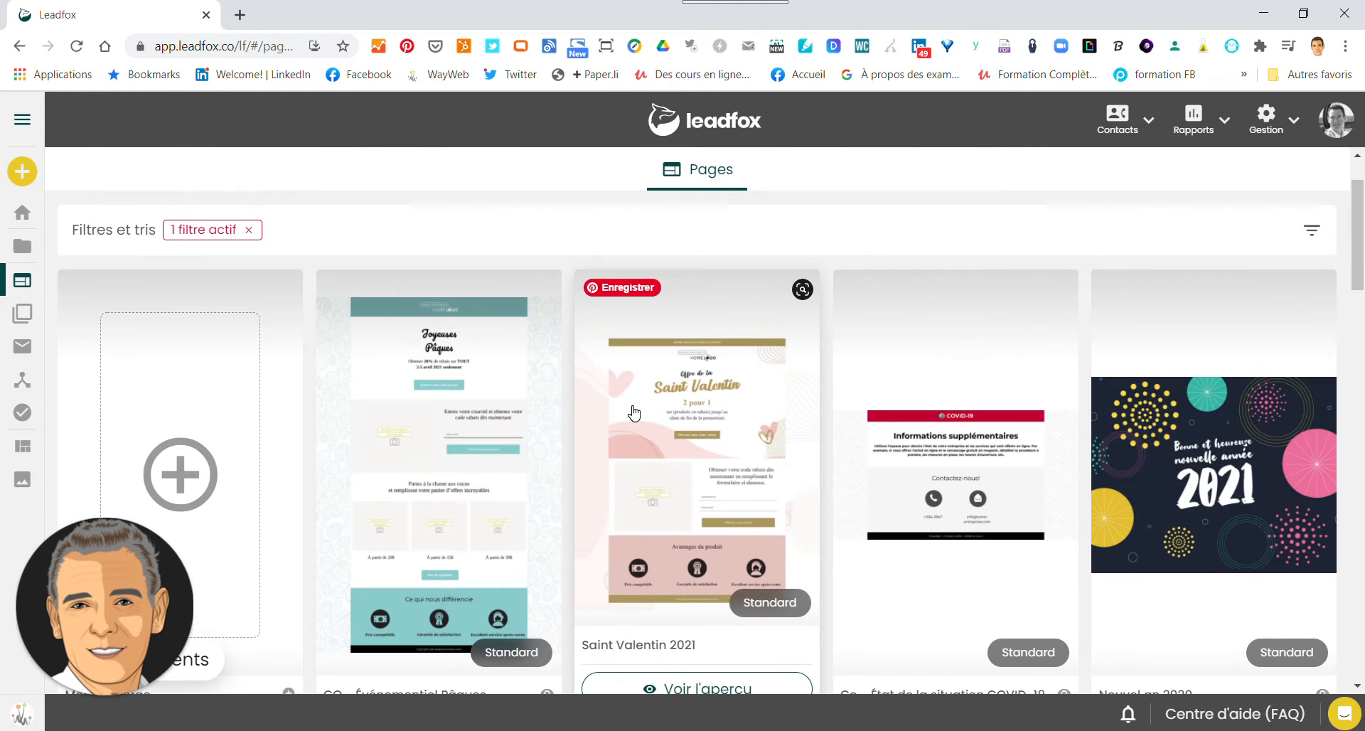
pyautogui.scroll(-1, 633, 413)
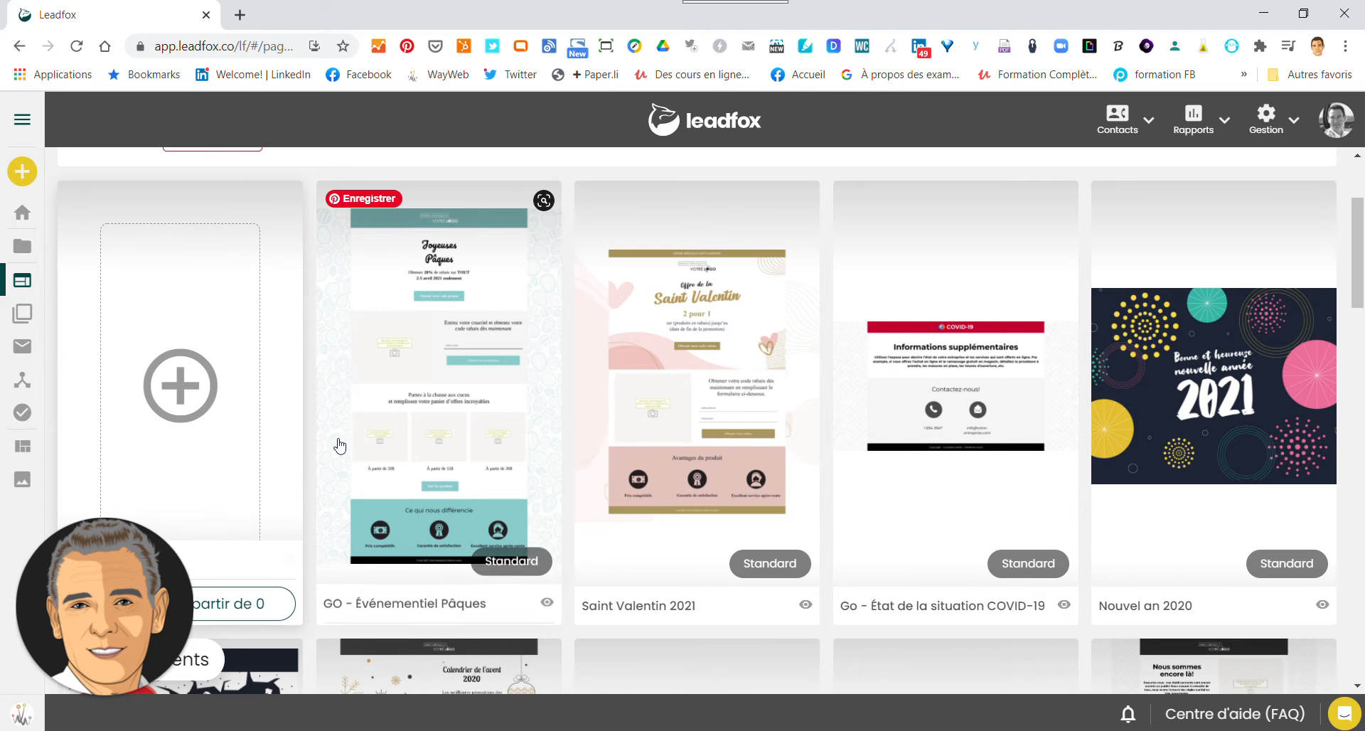
pyautogui.scroll(-6, 334, 440)
pyautogui.scroll(-15, 457, 435)
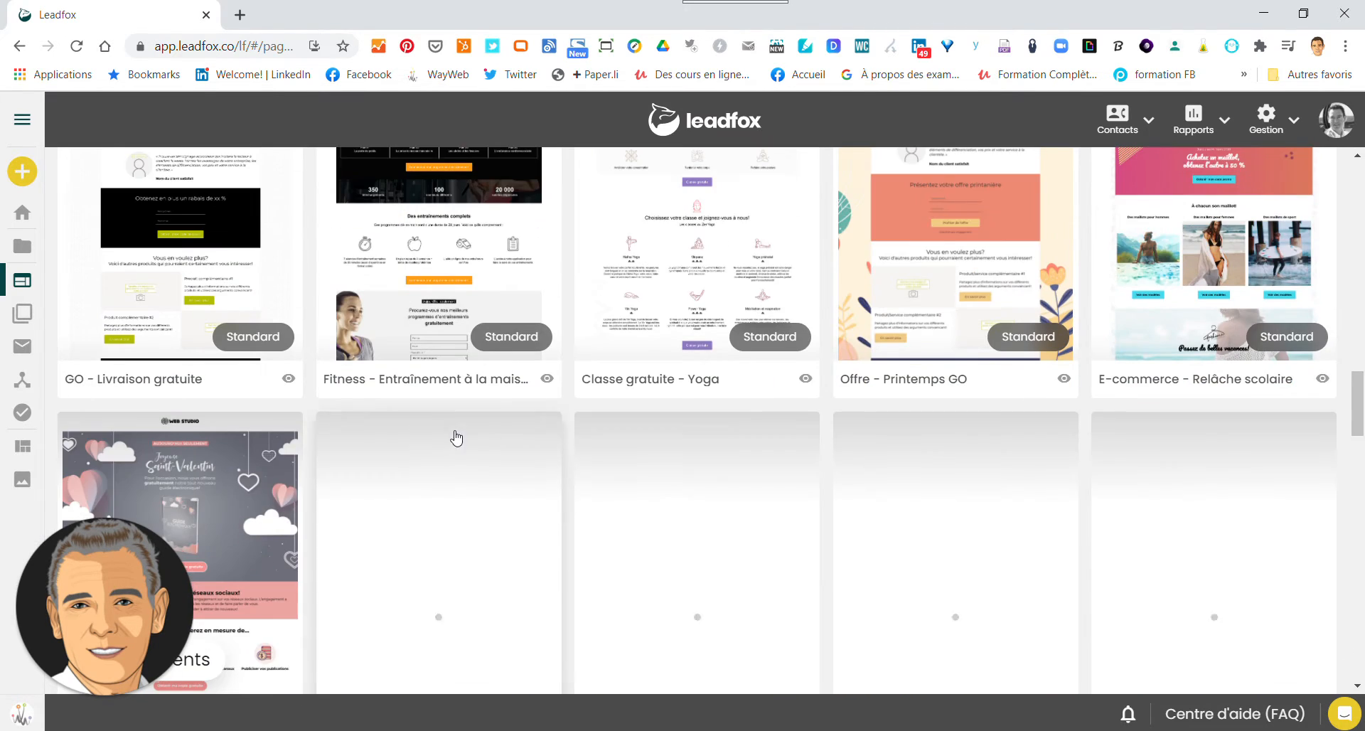
pyautogui.scroll(4, 457, 435)
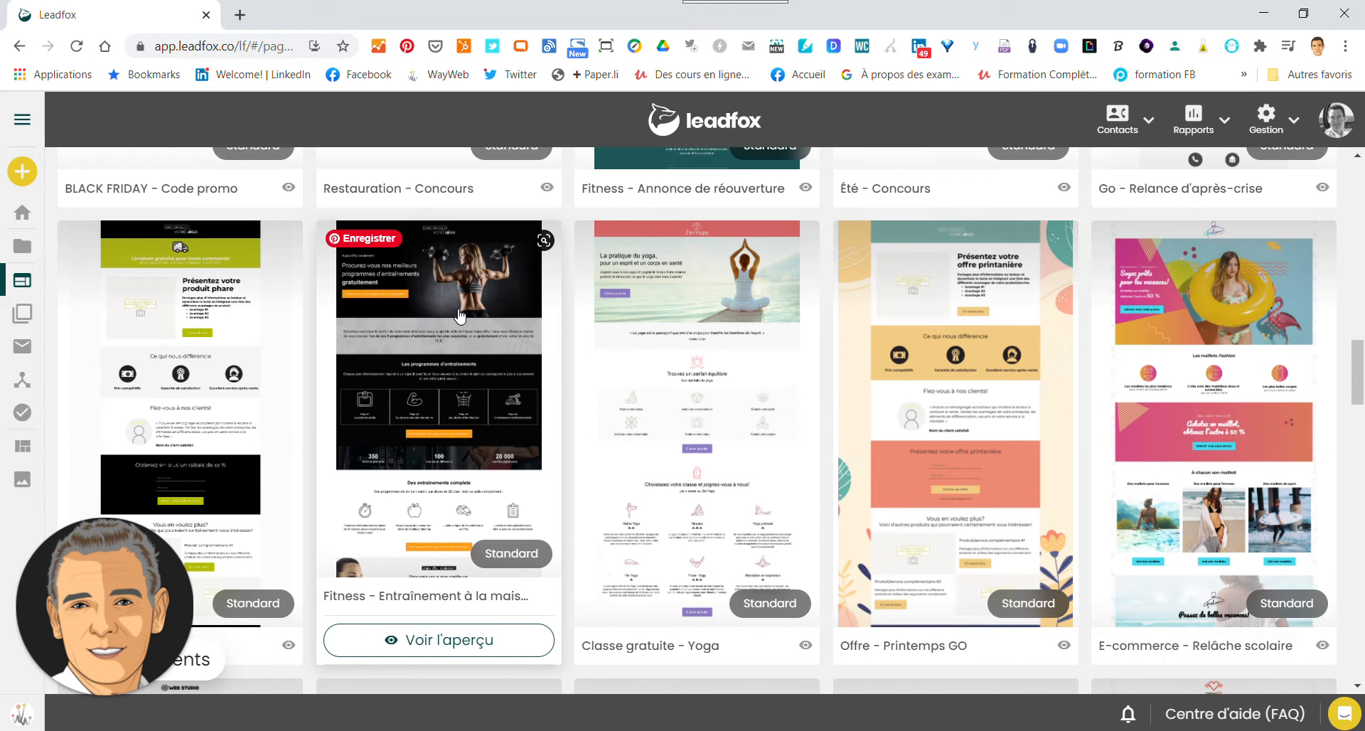
pyautogui.click(460, 319)
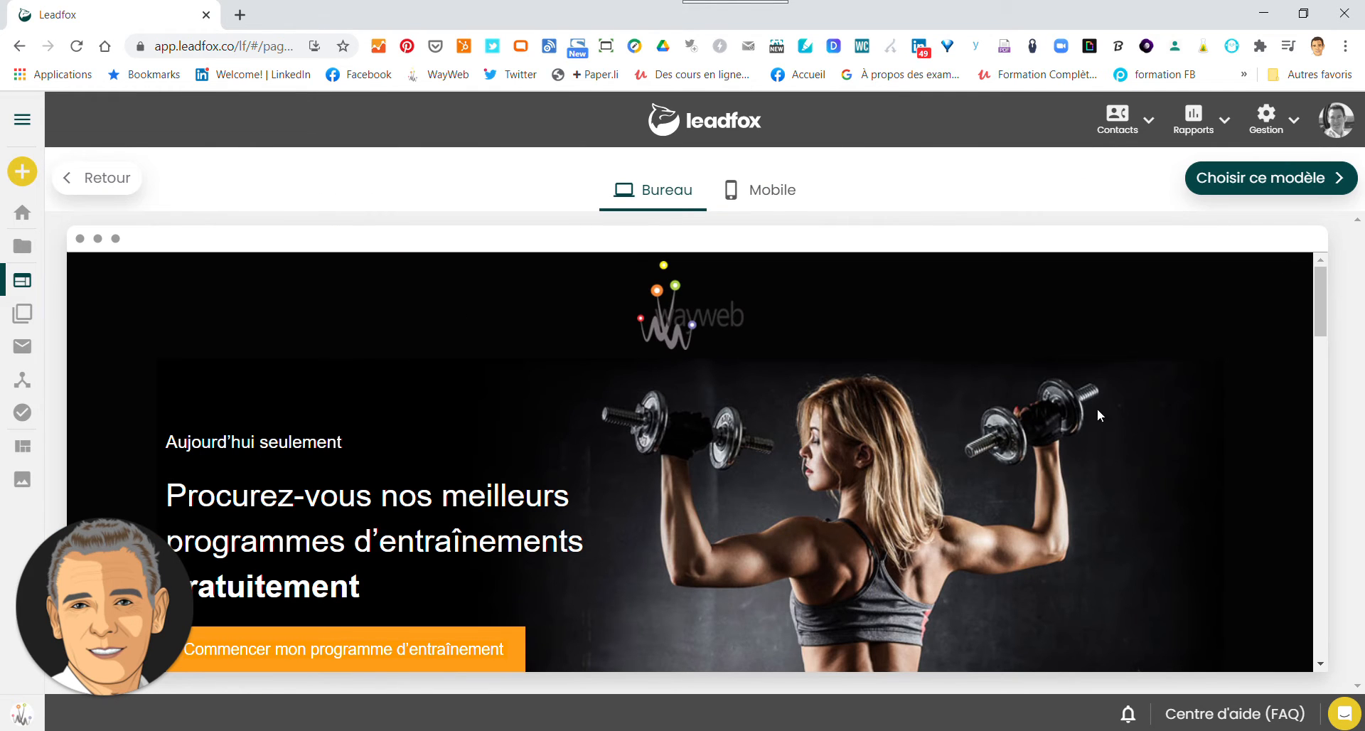
pyautogui.click(1271, 187)
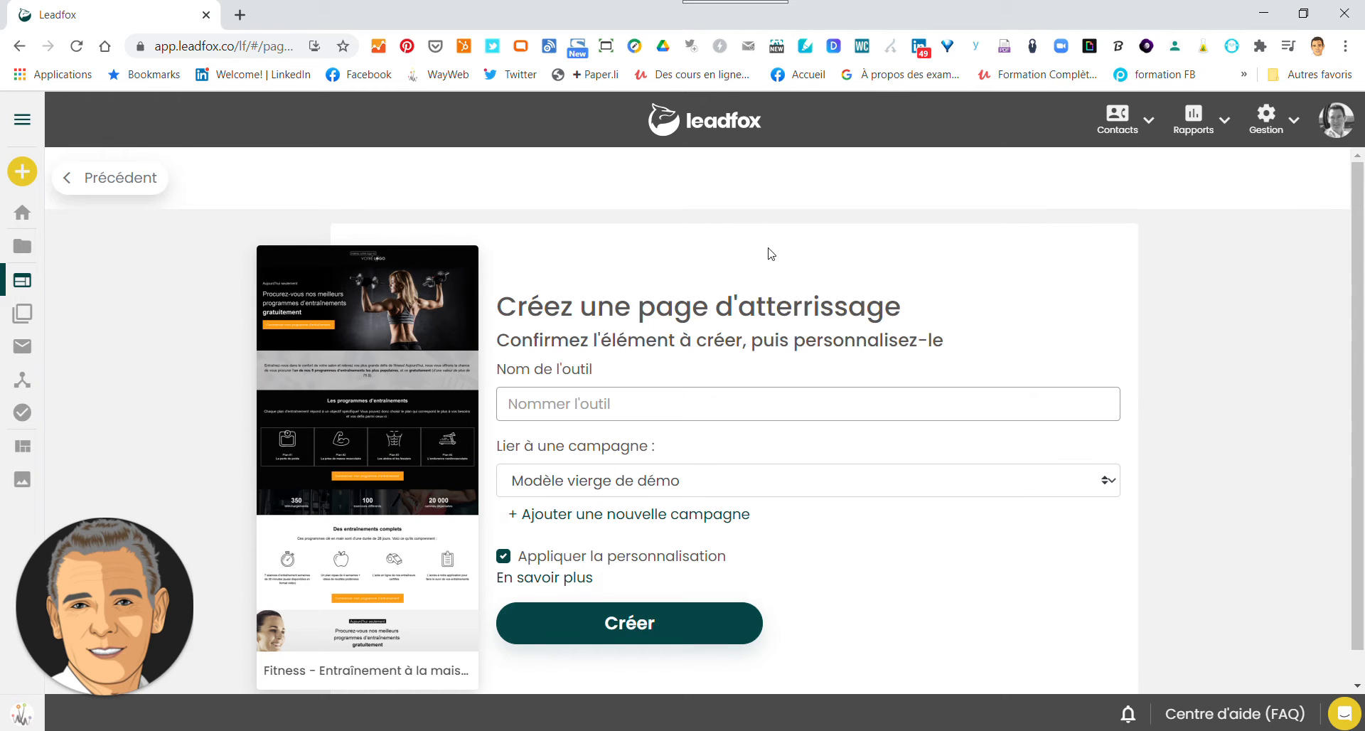
# Name the landing page "test" and create it in the Modèle vierge de démo campaign
pyautogui.click(519, 403)
pyautogui.write('test')
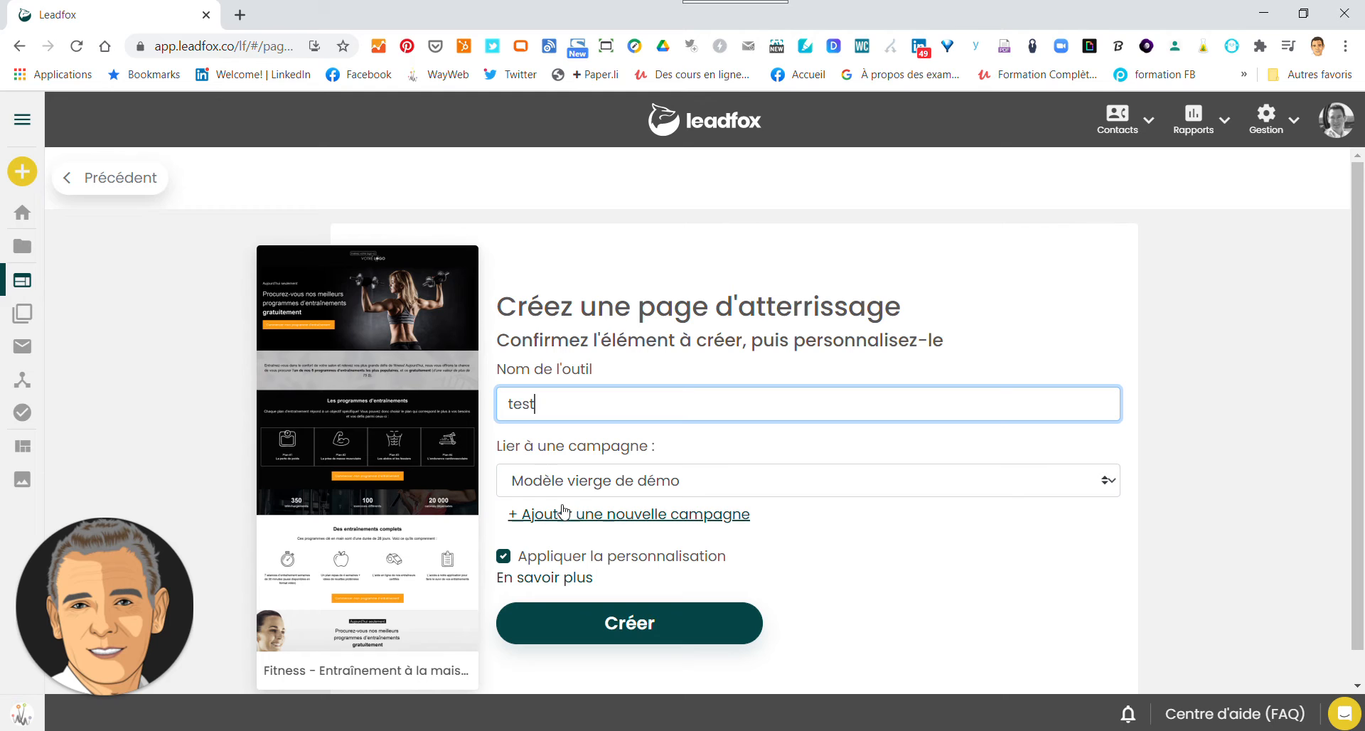
pyautogui.click(647, 629)
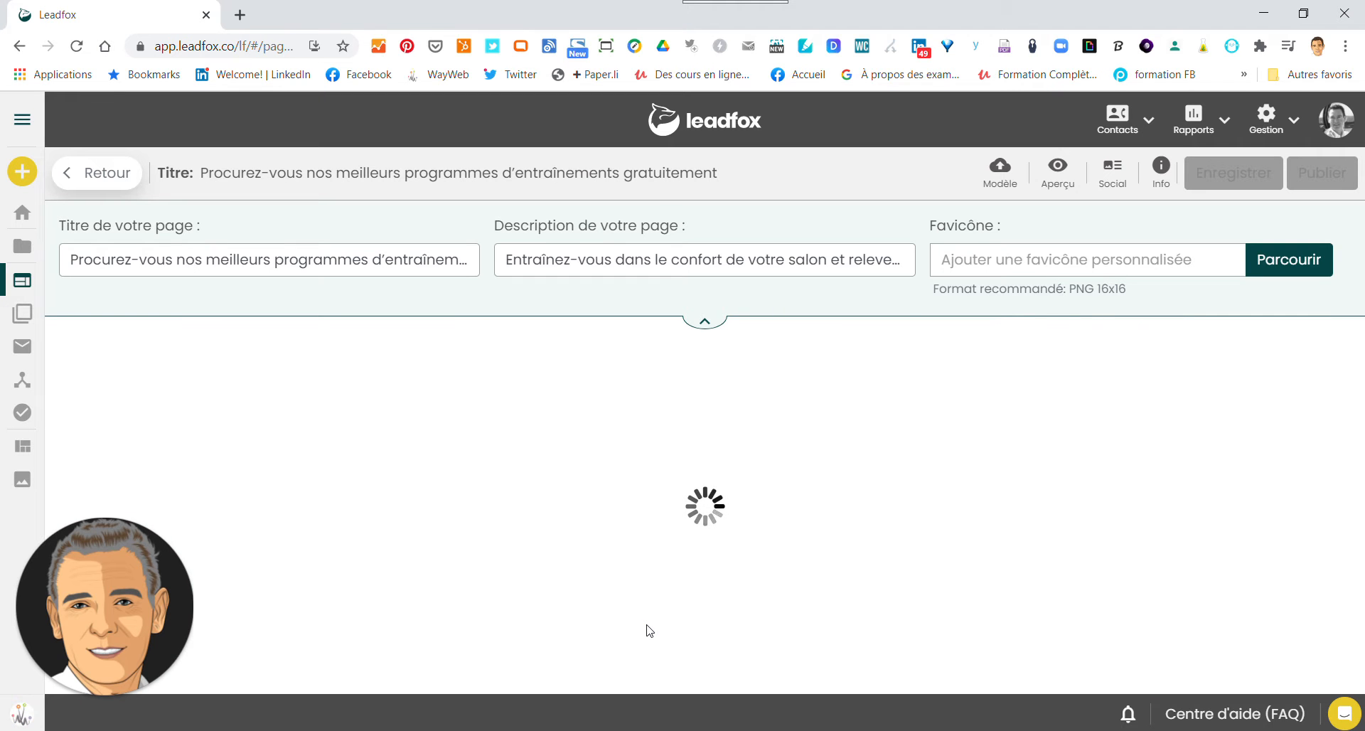
# Look through the landing page's sections from the header down to the sign-up form, and the available content elements
pyautogui.scroll(-15, 661, 596)
pyautogui.scroll(-18, 686, 570)
pyautogui.scroll(15, 684, 563)
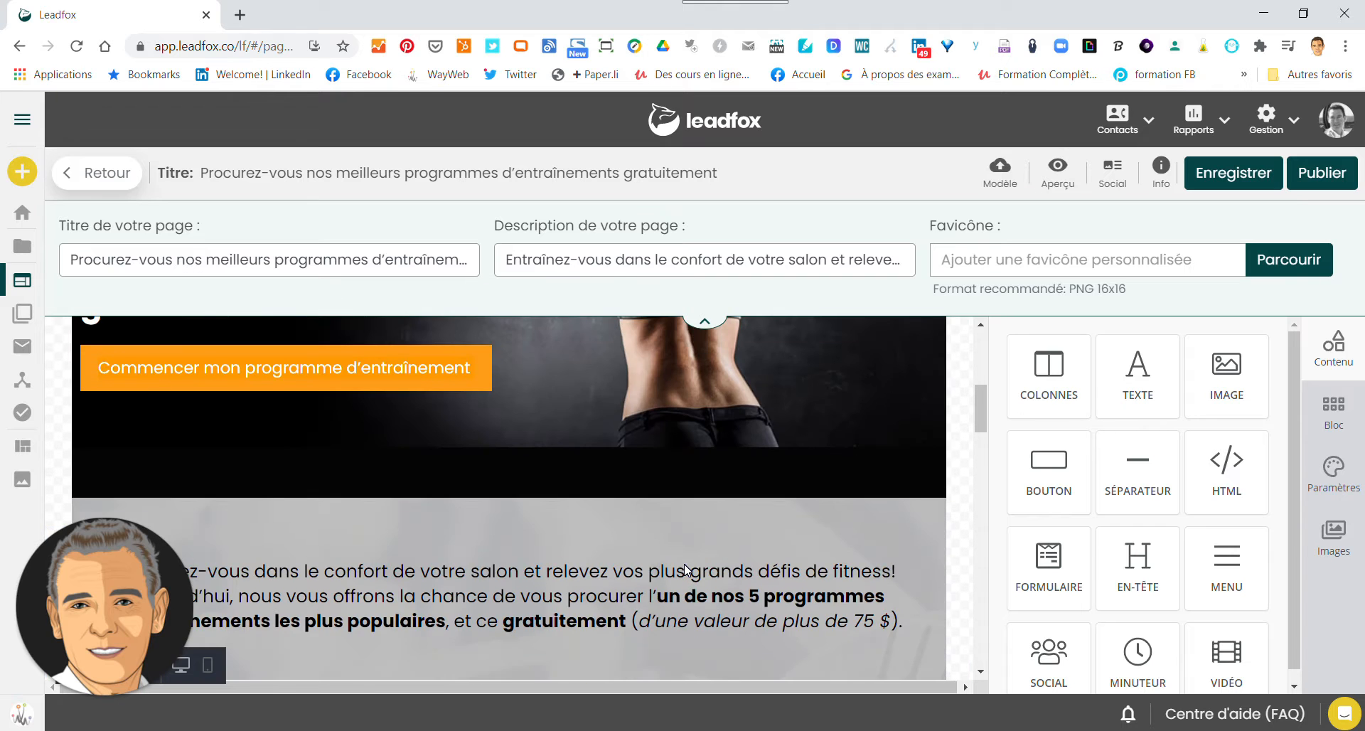
pyautogui.scroll(1, 612, 535)
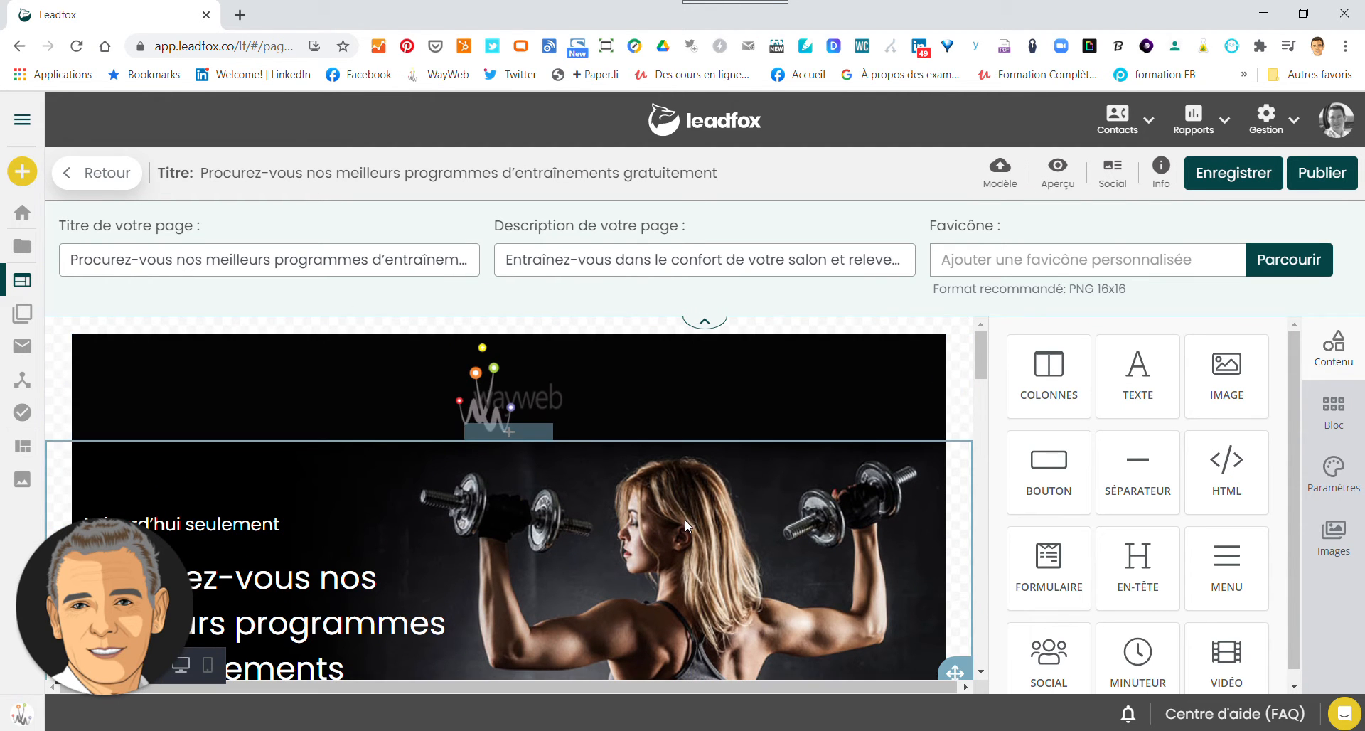
pyautogui.scroll(-8, 685, 519)
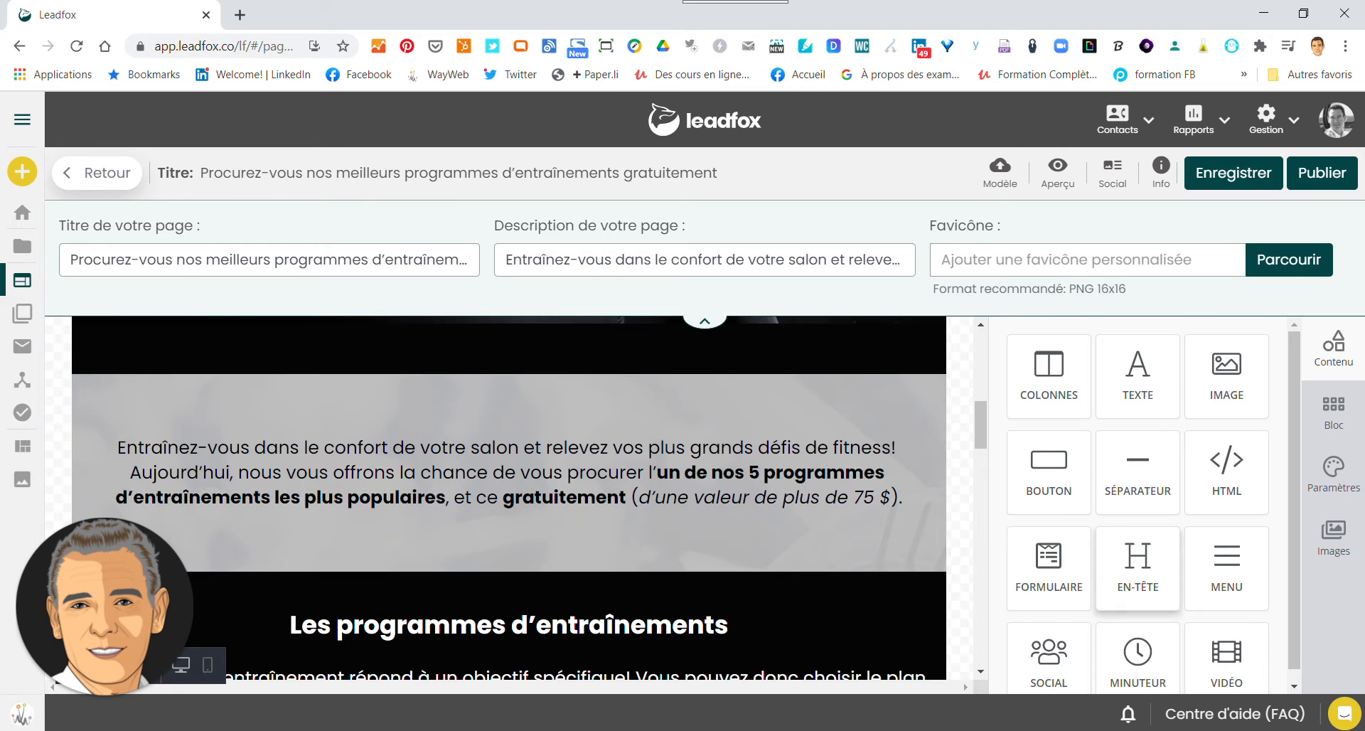
pyautogui.scroll(-1, 1137, 569)
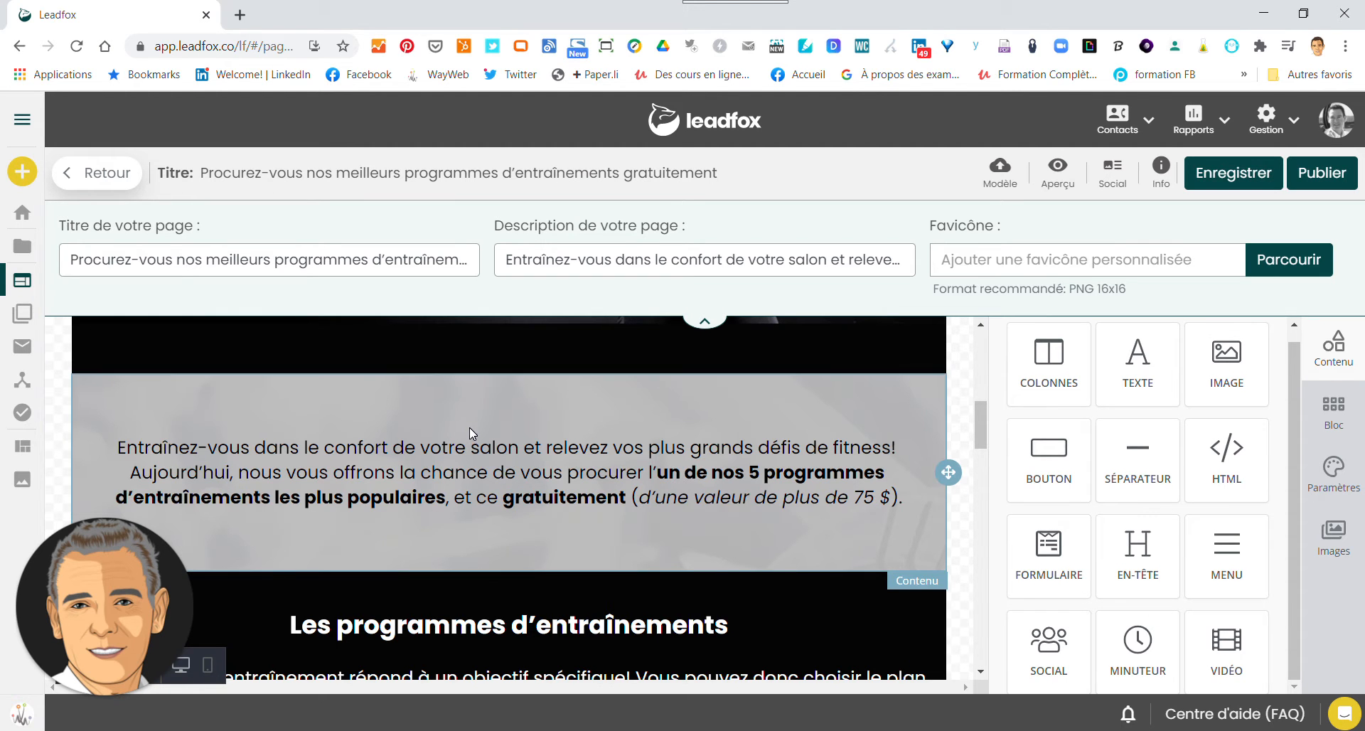
pyautogui.scroll(-10, 469, 428)
pyautogui.scroll(-10, 469, 432)
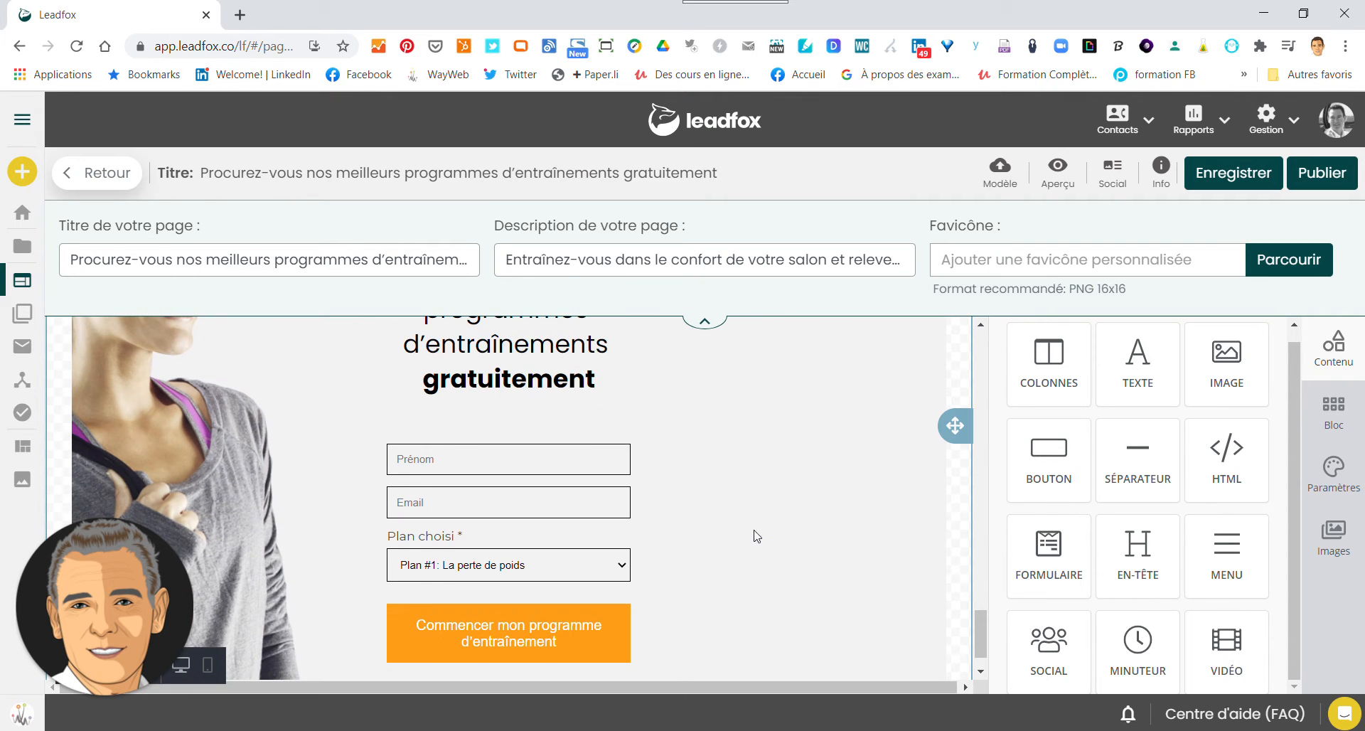
# Inspect the sign-up form's fields and the Plan choisi dropdown's settings, then cancel the field dialog
pyautogui.click(475, 527)
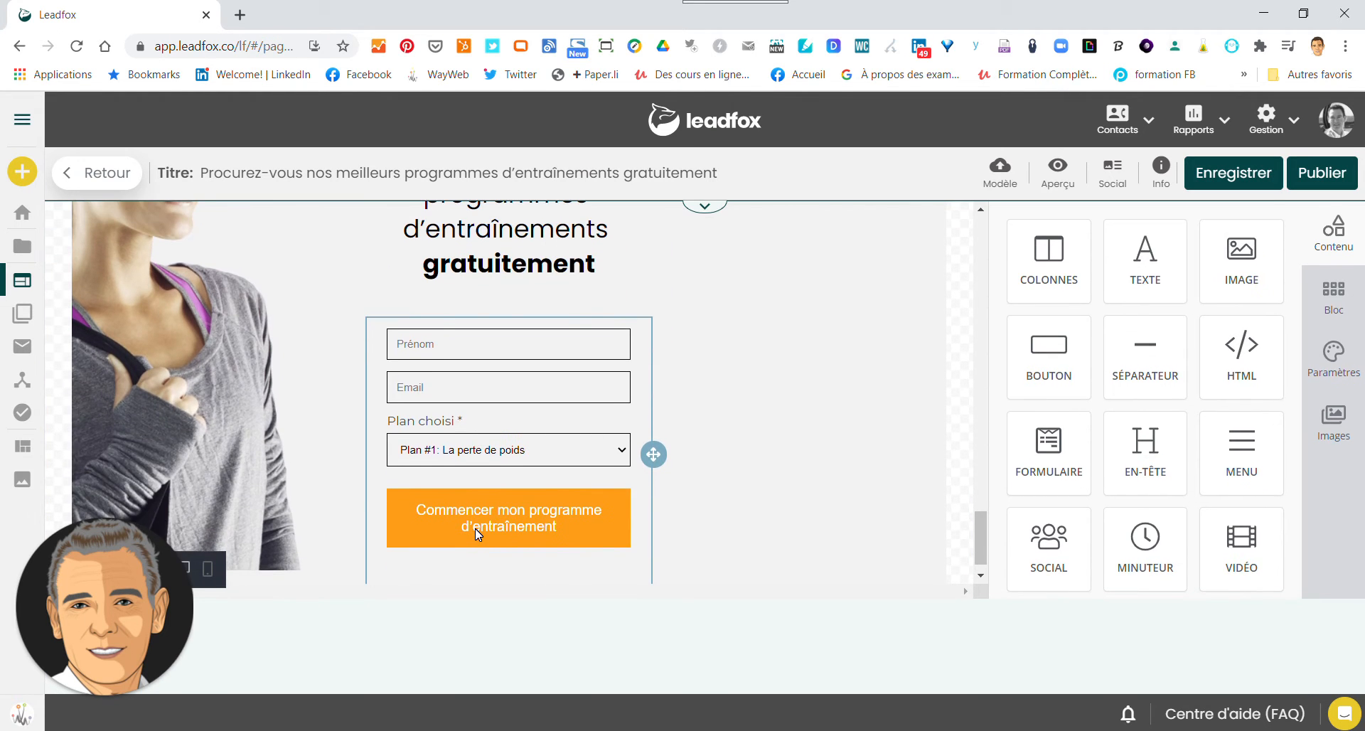
pyautogui.click(475, 527)
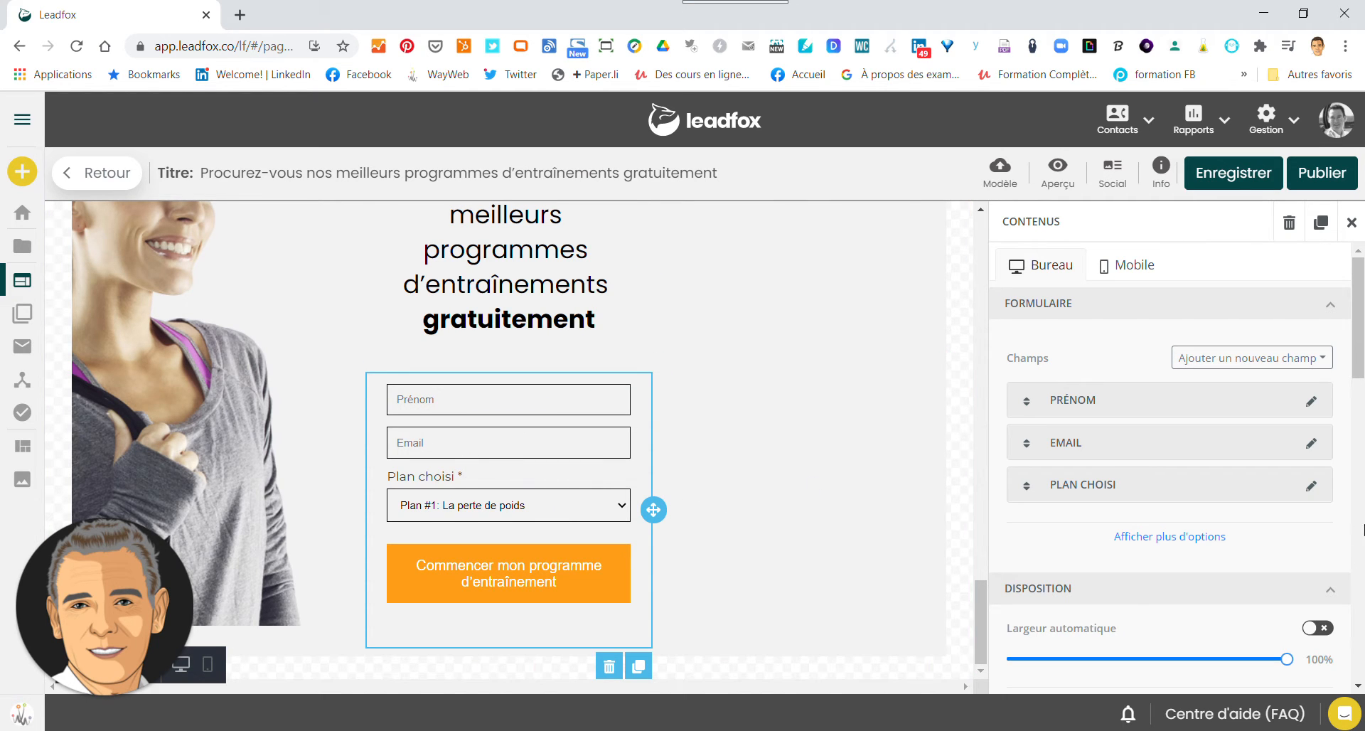
pyautogui.click(1311, 487)
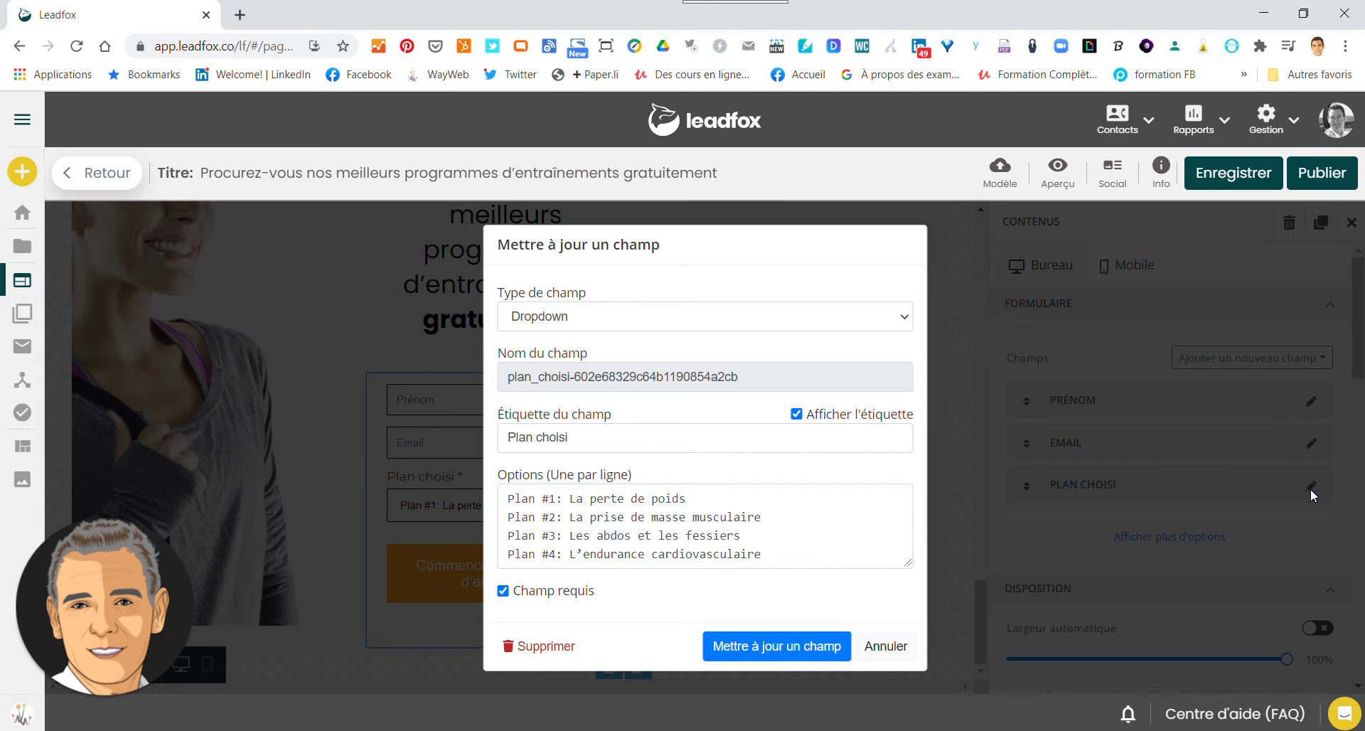
pyautogui.click(876, 655)
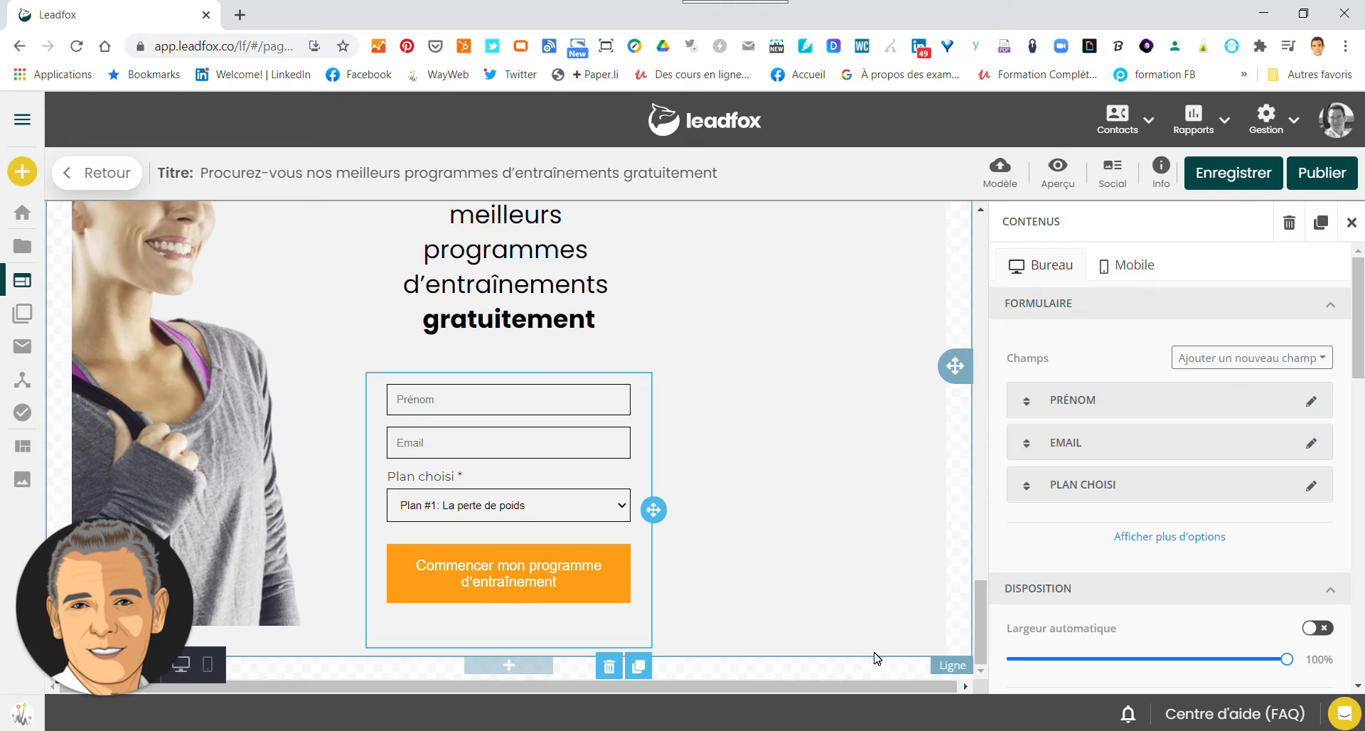
# Save and publish the landing page, and return to its overview
pyautogui.click(1233, 186)
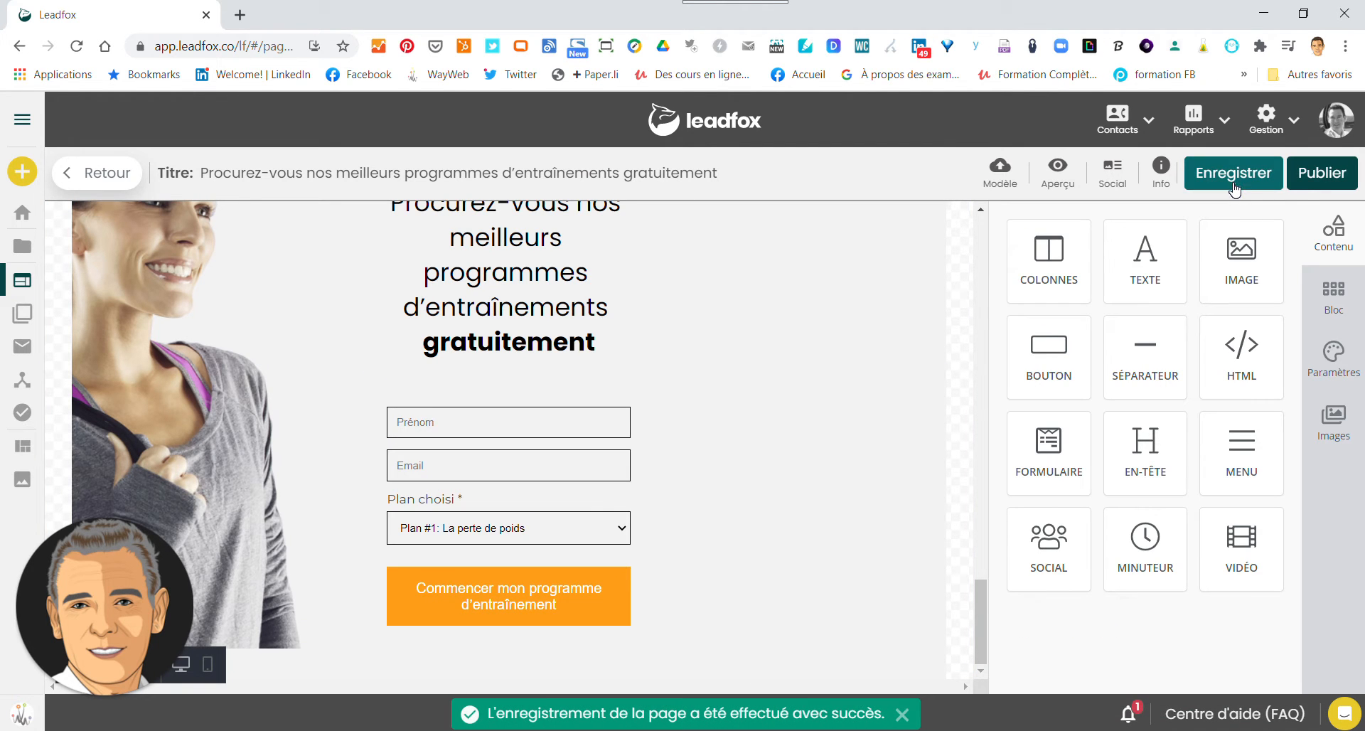
pyautogui.click(1307, 178)
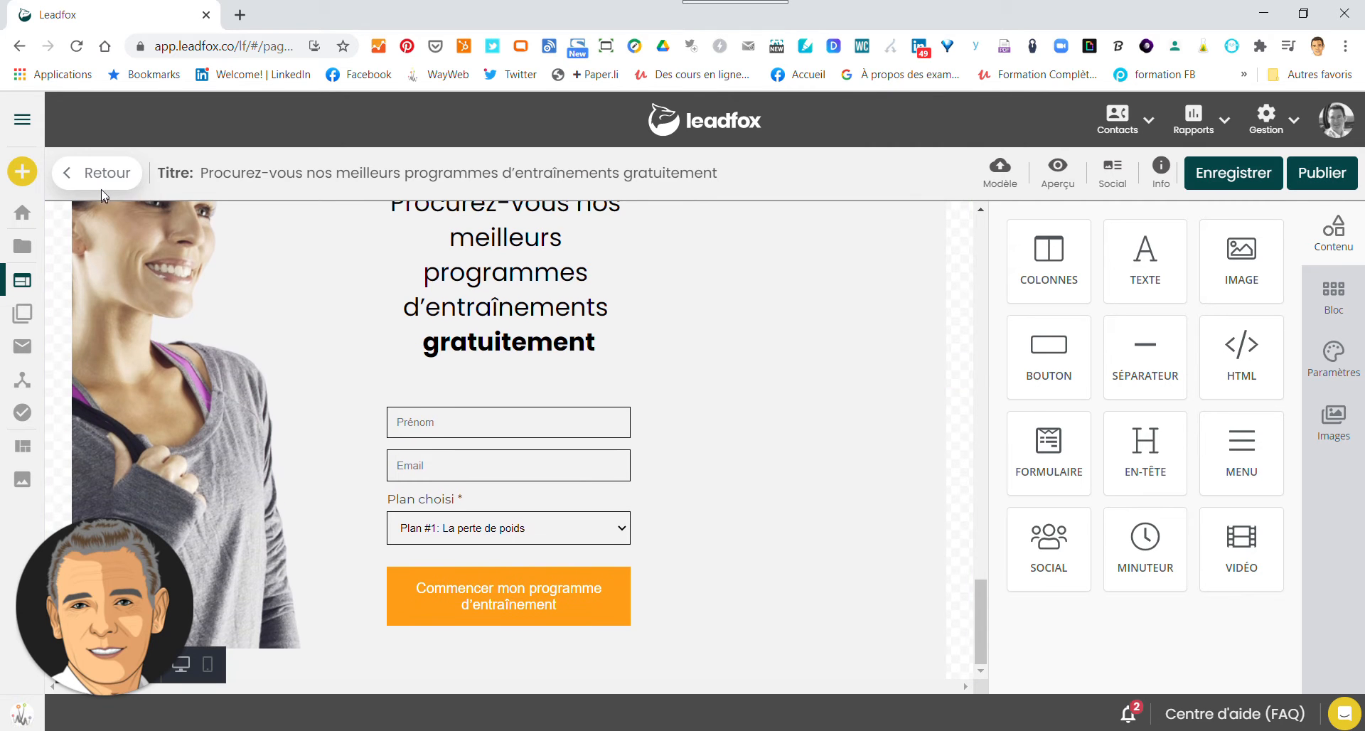
pyautogui.click(102, 186)
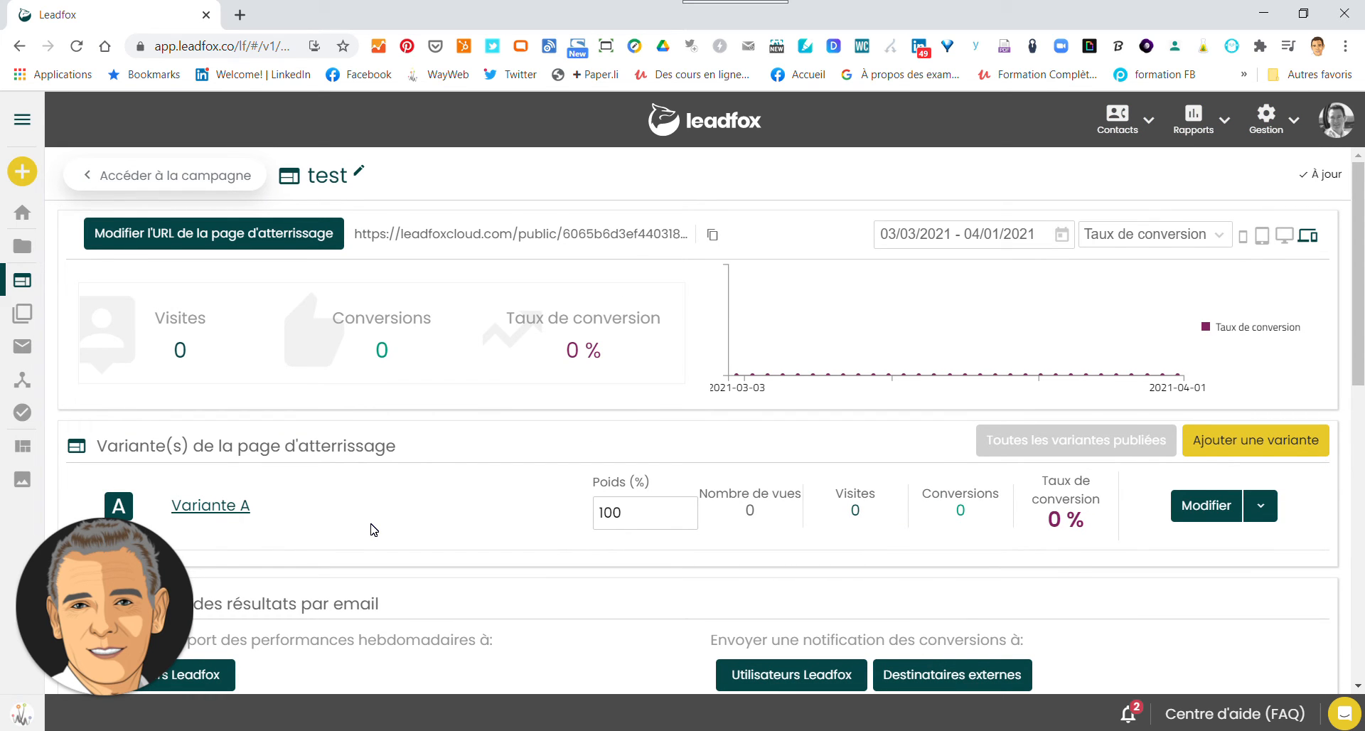
# Examine the actions for Variante A and the page's notification, prospect list, redirection, integration and tracking settings
pyautogui.click(1262, 509)
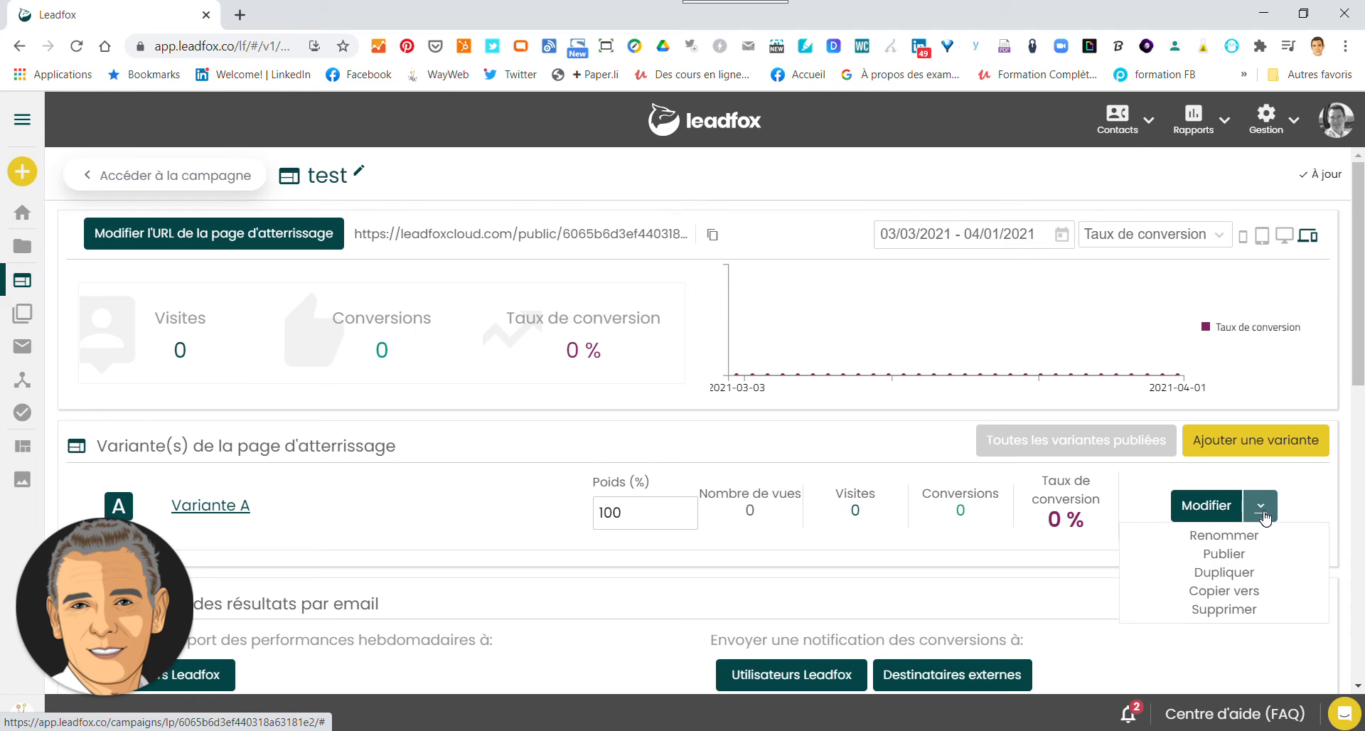
pyautogui.click(1317, 492)
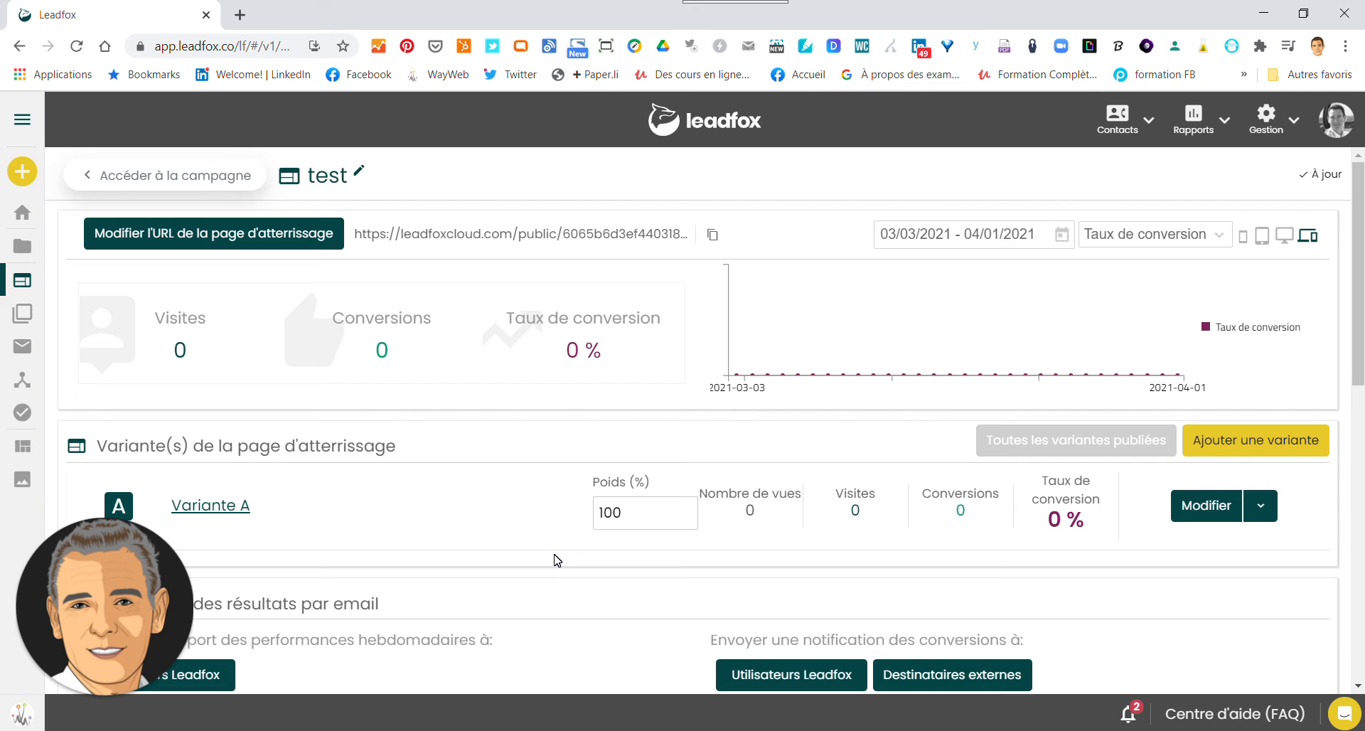
pyautogui.scroll(-6, 556, 560)
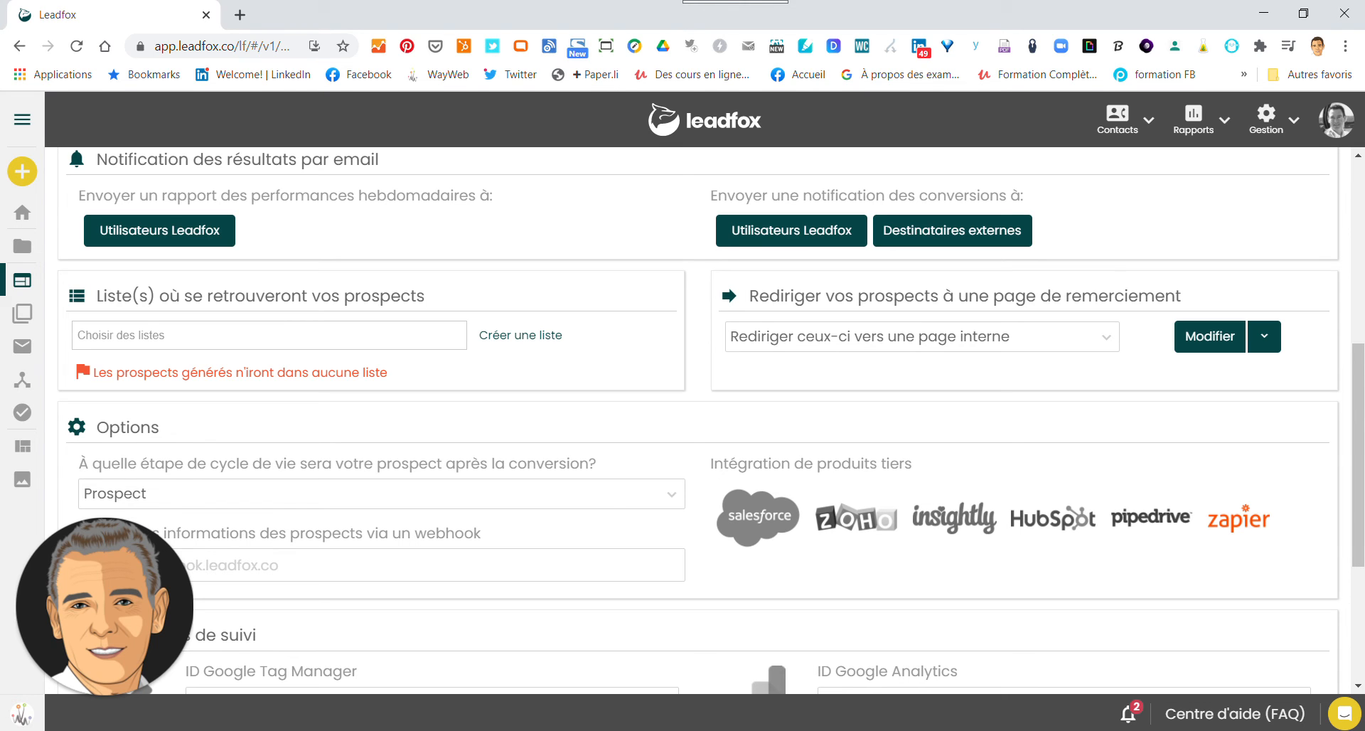
pyautogui.scroll(-3, 610, 490)
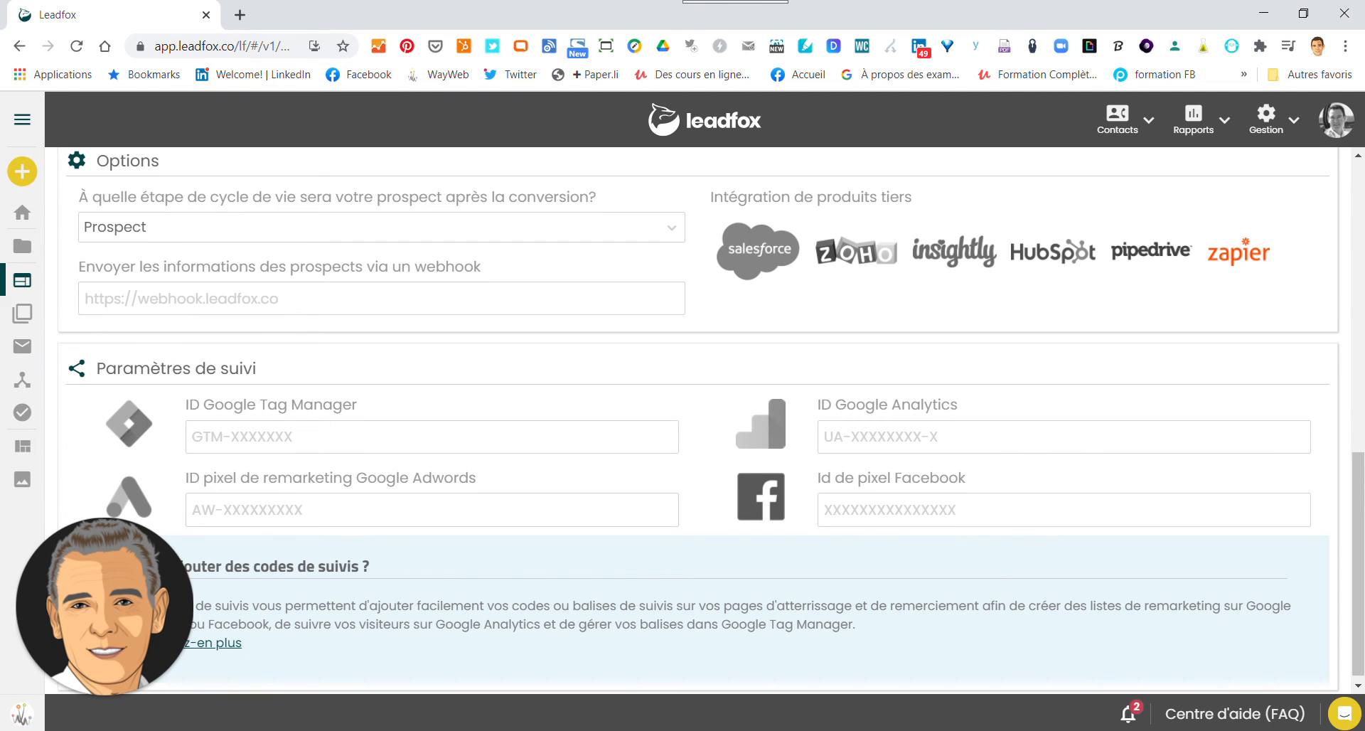
pyautogui.scroll(6, 683, 420)
pyautogui.scroll(4, 461, 514)
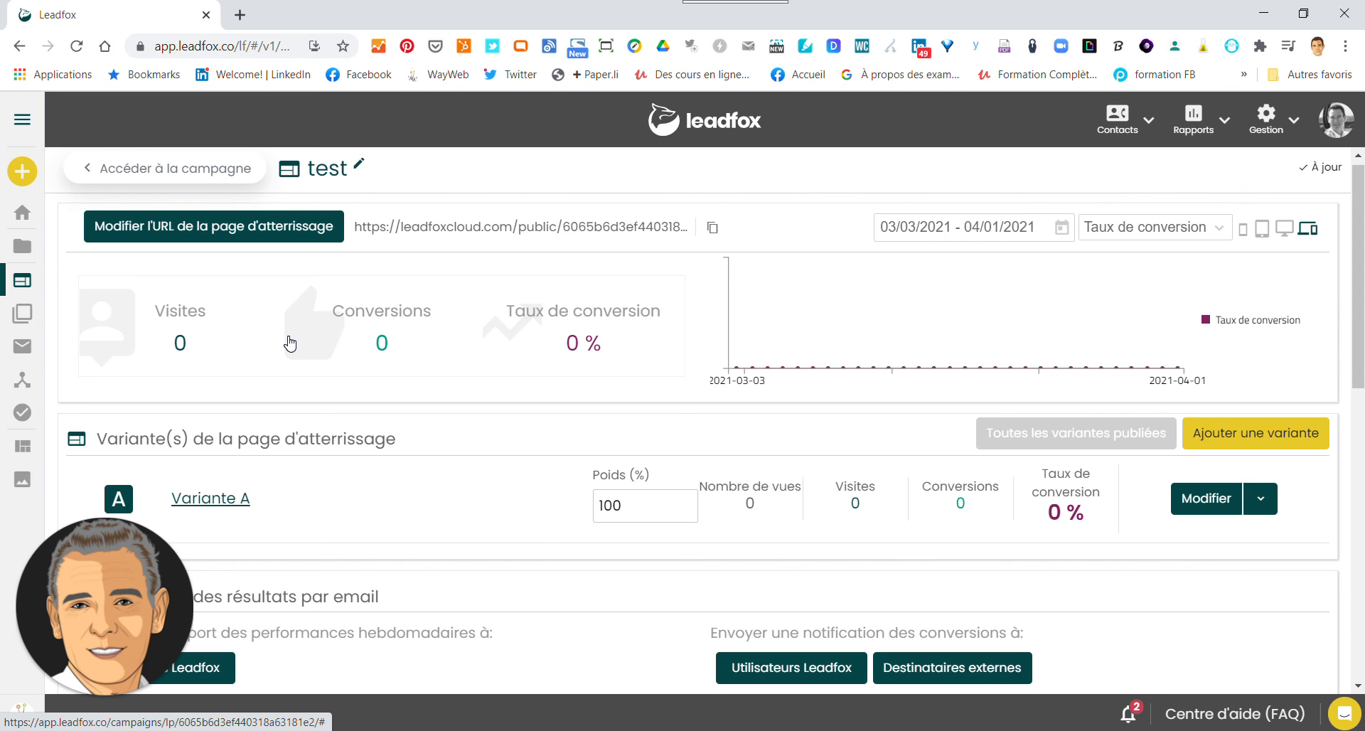
# Review the domain and page names in the landing page's URL settings and close the dialog
pyautogui.click(268, 227)
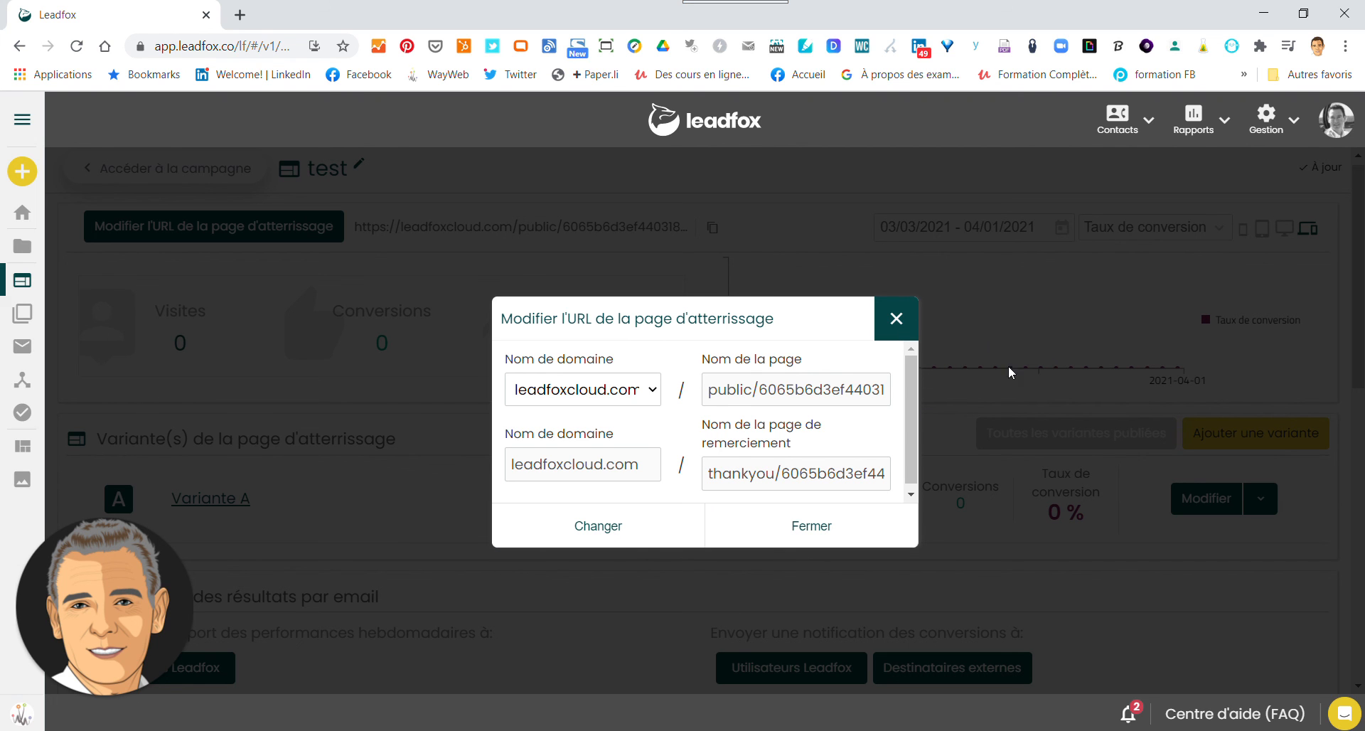
pyautogui.click(895, 321)
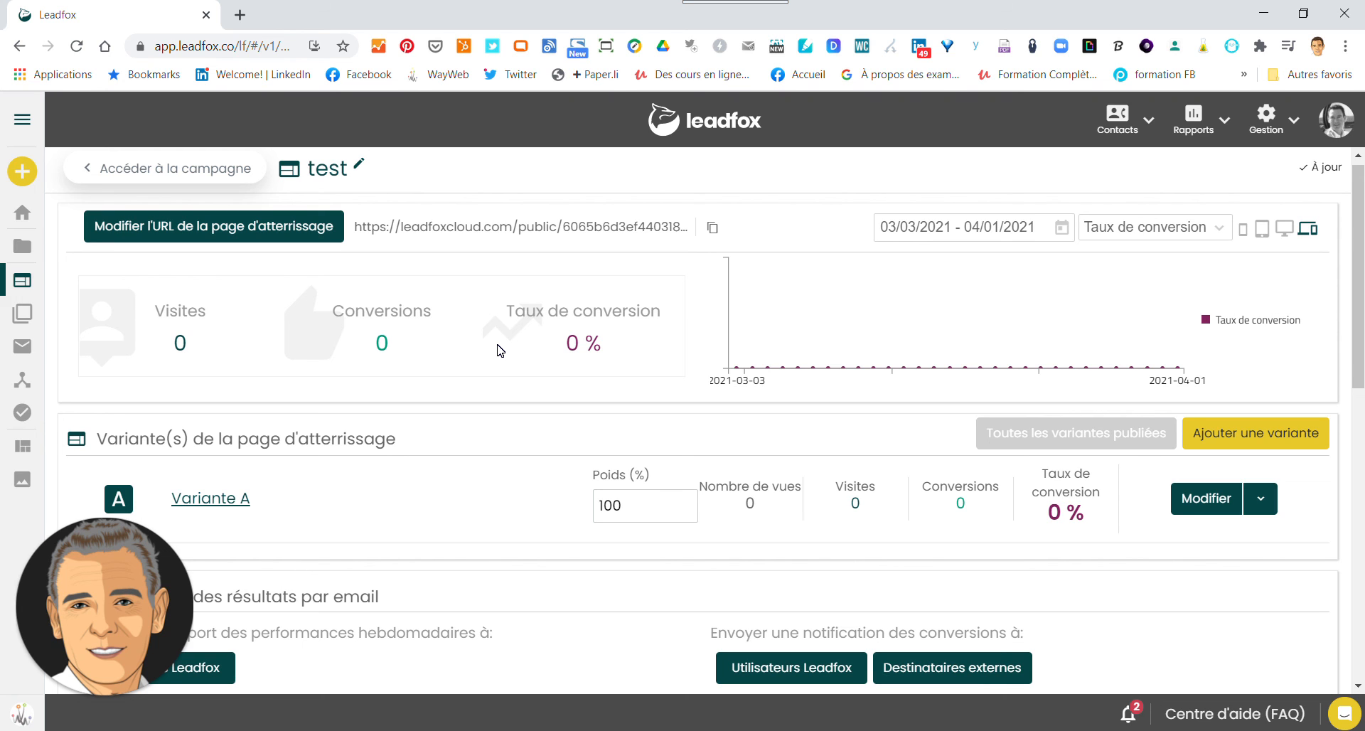
pyautogui.moveTo(179, 679)
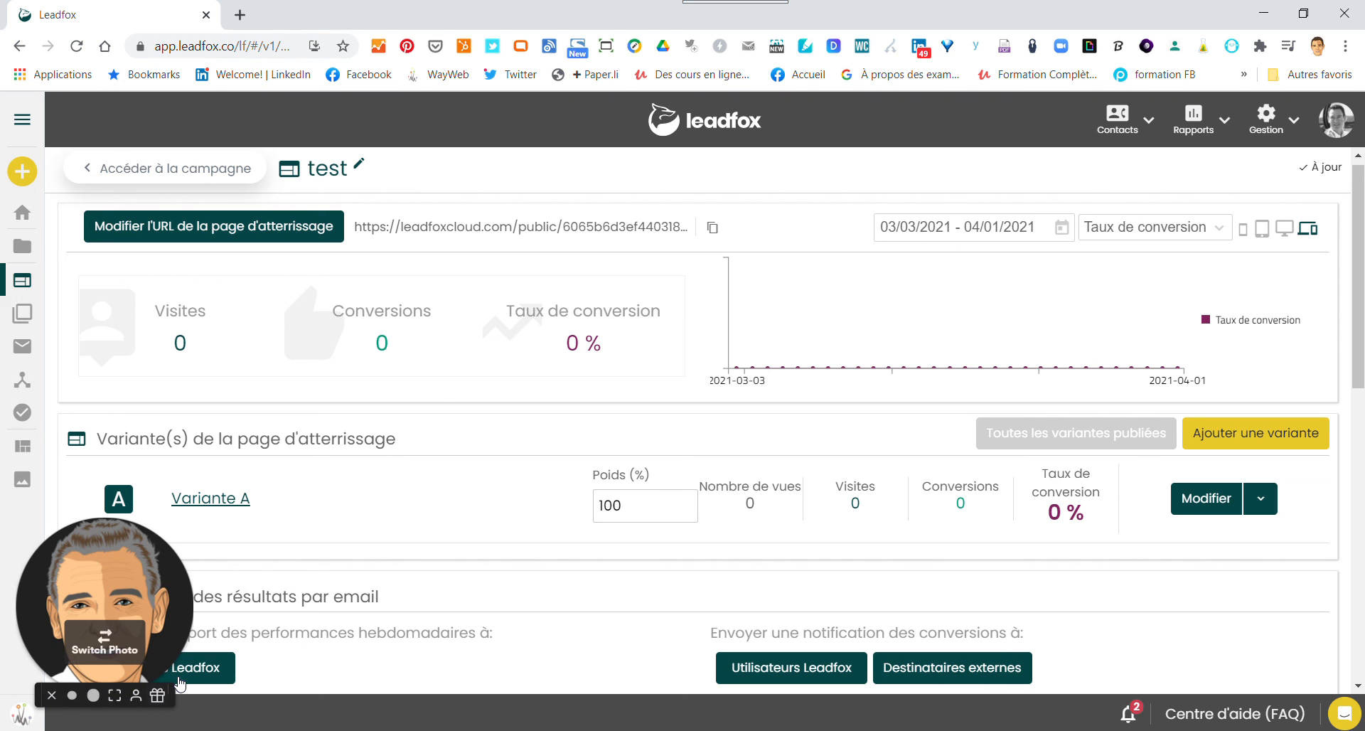